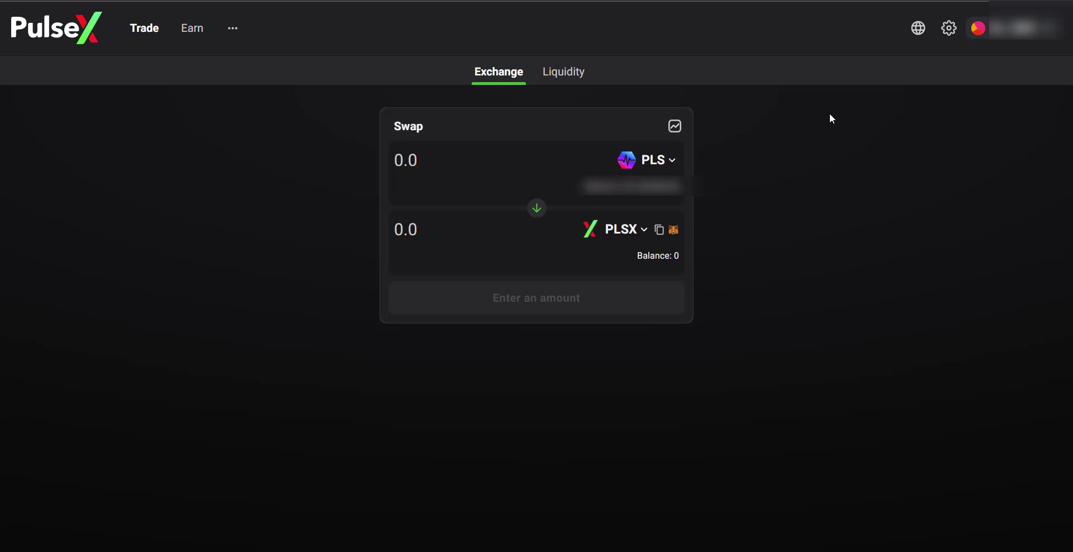
Check the wallet's Activity list, where the 100 PLS PulseX swap is still pending.
left_click(904, 2)
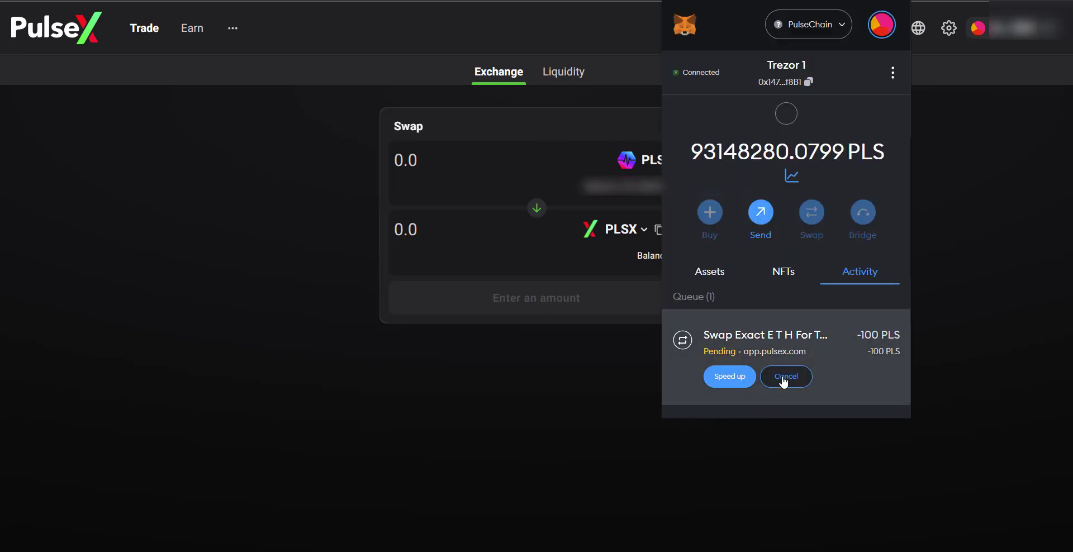
left_click(571, 425)
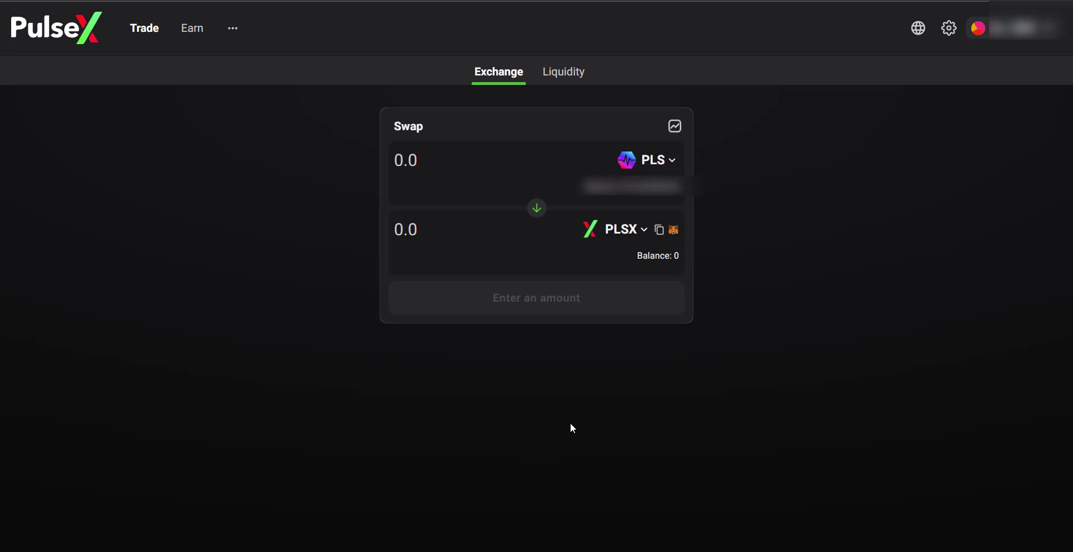
left_click(900, 0)
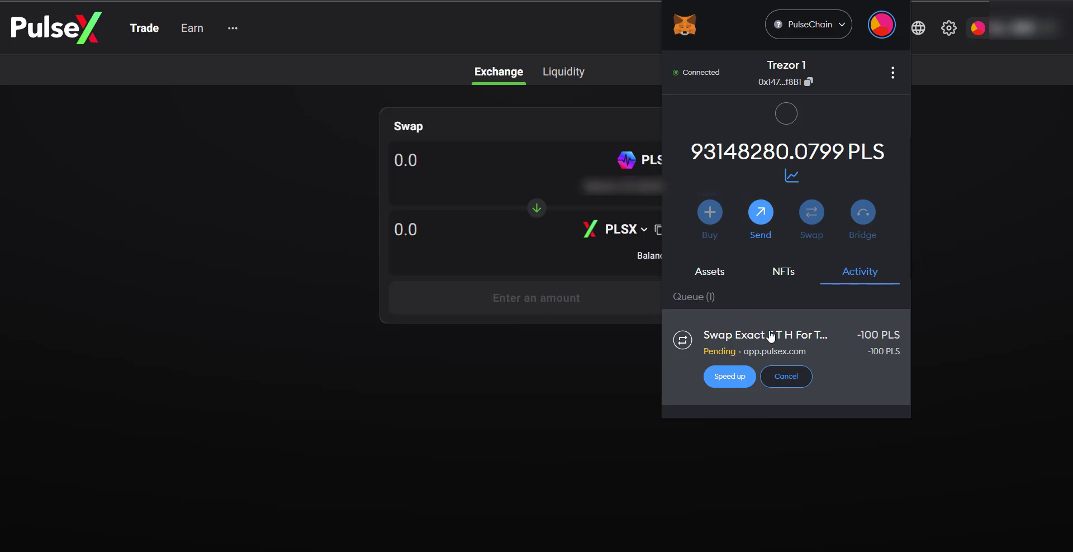
scroll(755, 333, "down", 2)
scroll(765, 340, "up", 2)
left_click(468, 450)
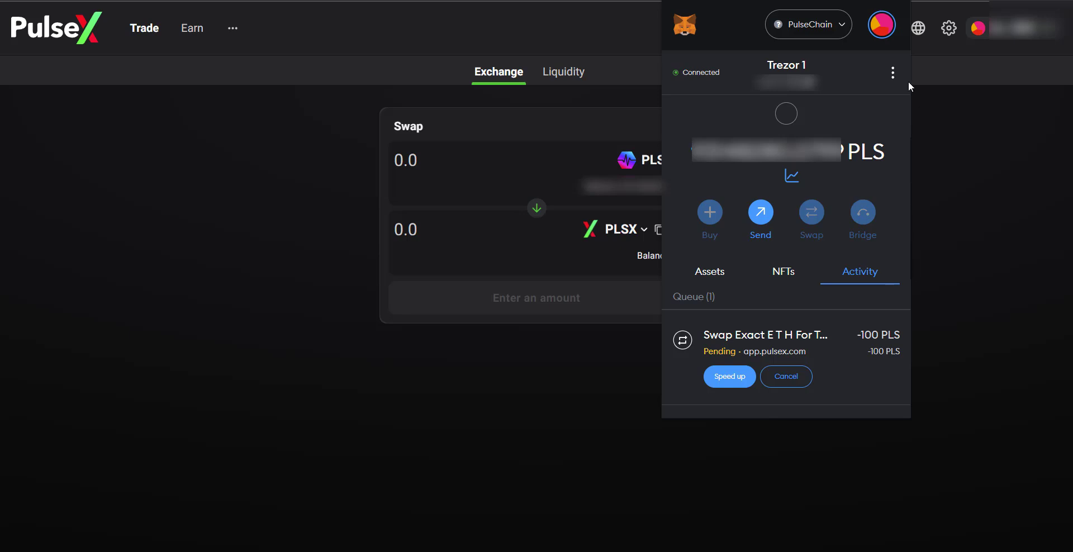
left_click(879, 26)
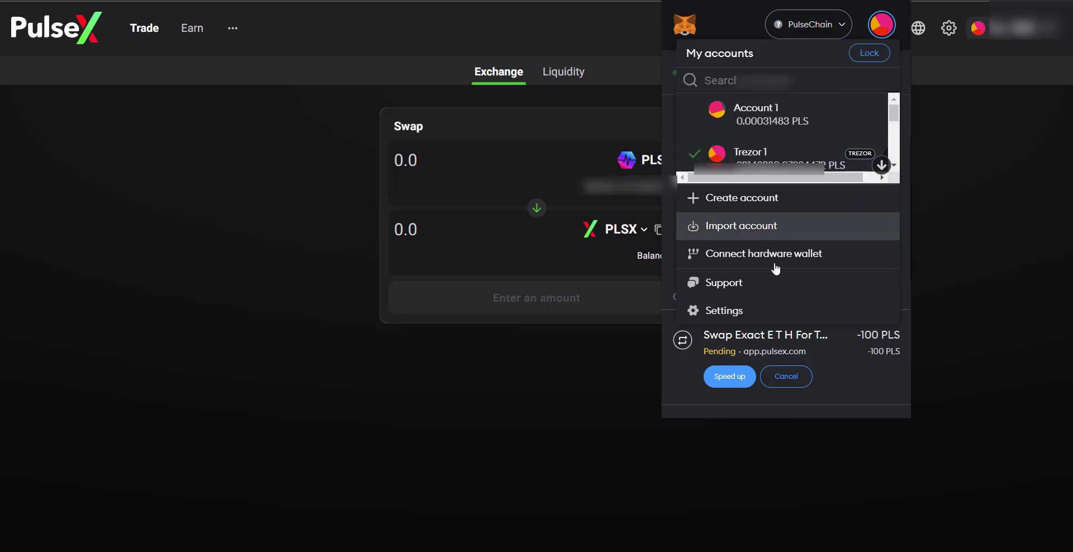
left_click(748, 311)
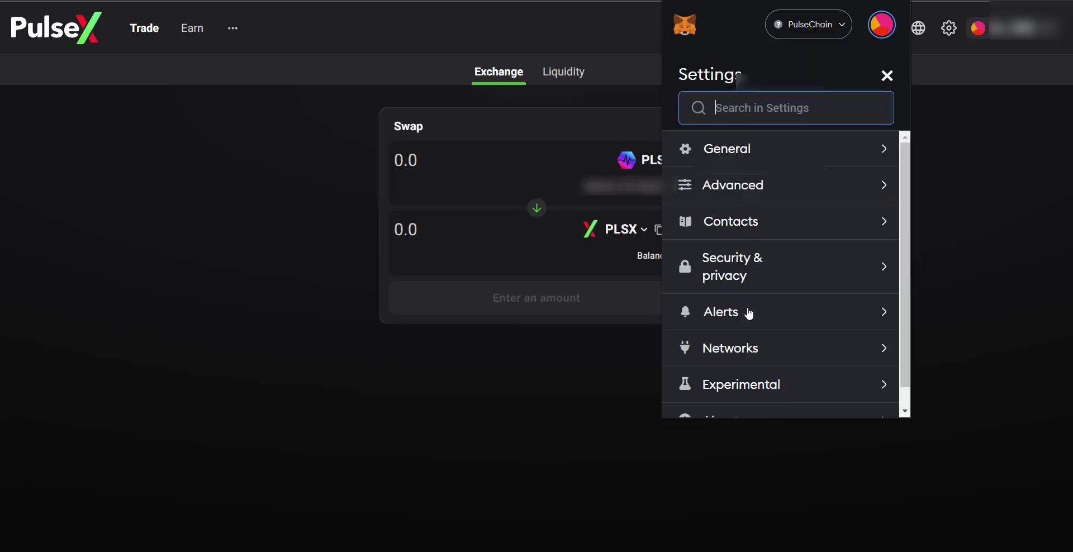
left_click(750, 192)
scroll(750, 206, "down", 5)
scroll(750, 206, "down", 2)
scroll(750, 206, "down", 2)
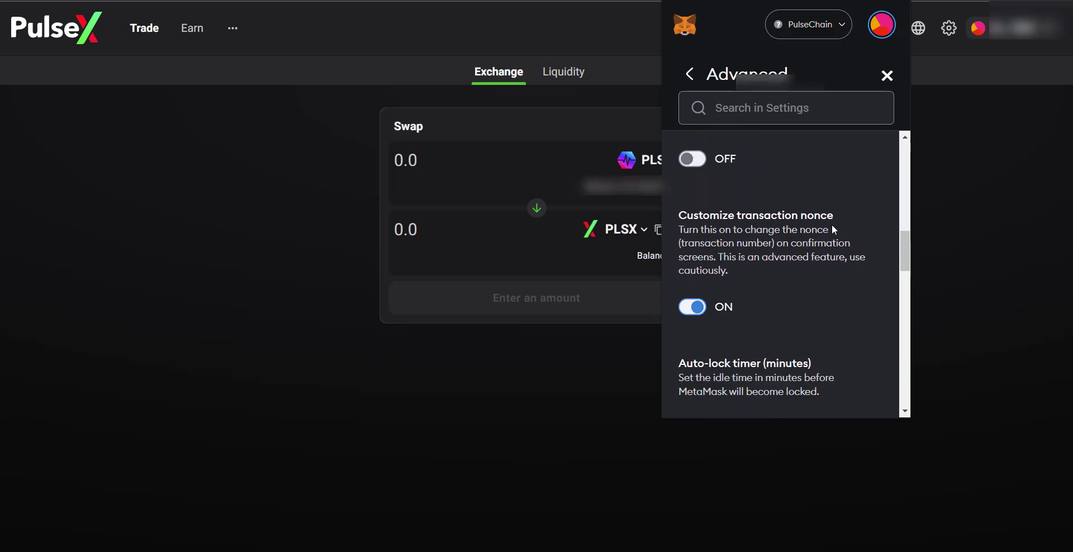
left_click(692, 311)
left_click(692, 310)
left_click(887, 76)
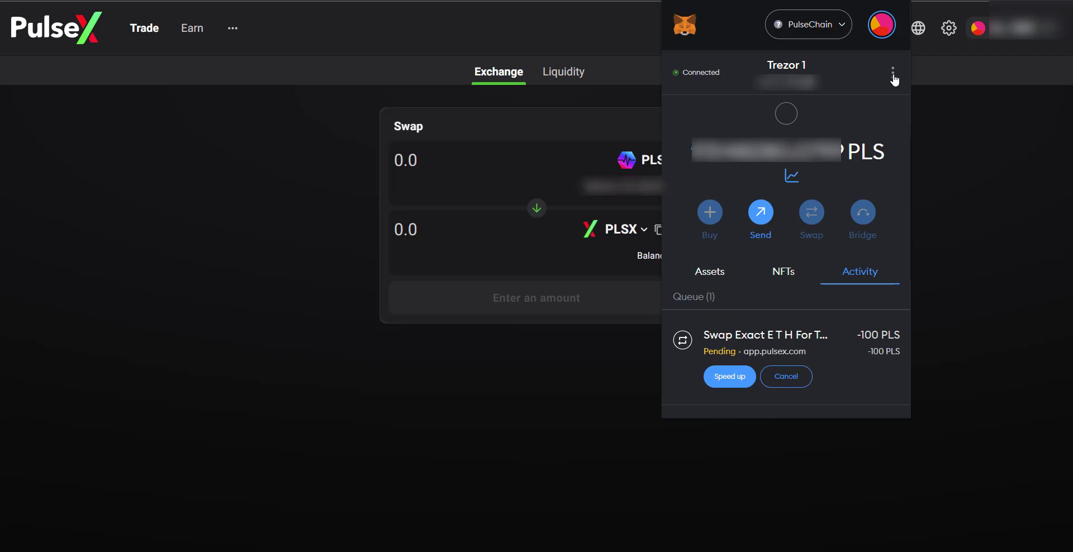
Draft a 0 PLS send from Trezor 1 to its own copied address.
left_click(787, 82)
left_click(759, 223)
key("ctrl+v")
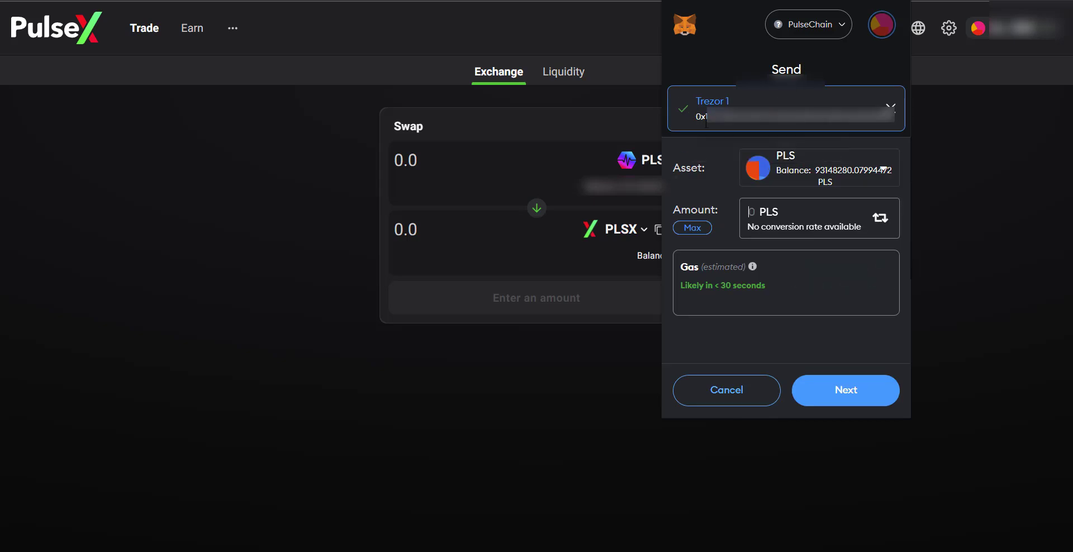
left_click(774, 205)
left_click(846, 390)
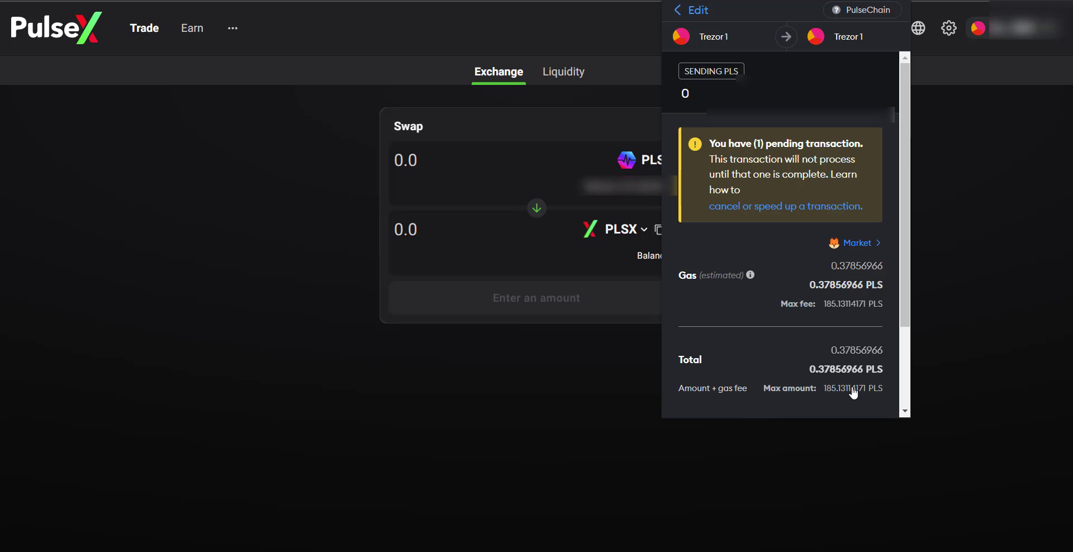
Switch the self-send to advanced gas fees and enter first max base and priority values.
left_click(861, 246)
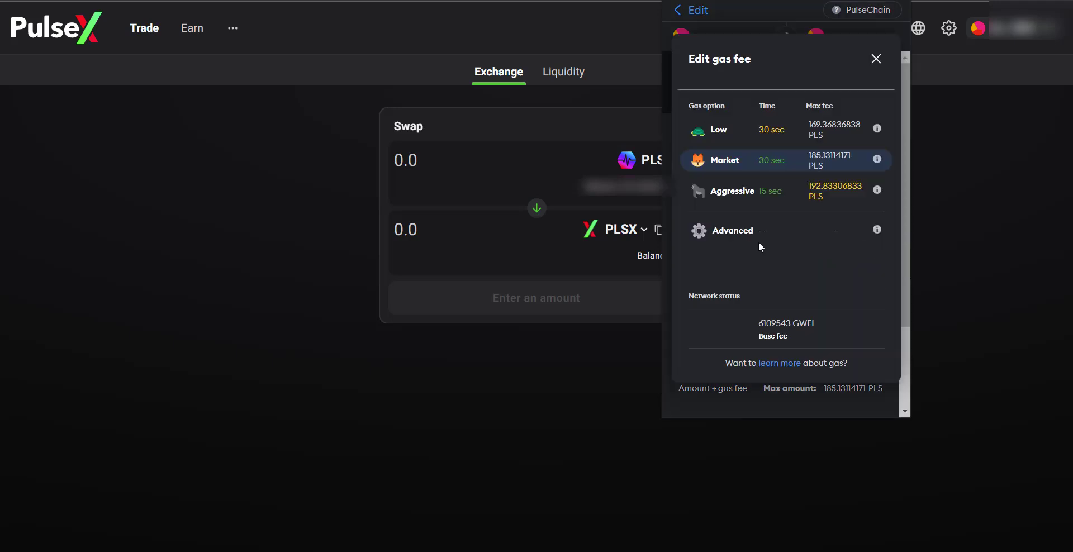
left_click(738, 237)
left_click_drag(695, 133, 847, 145)
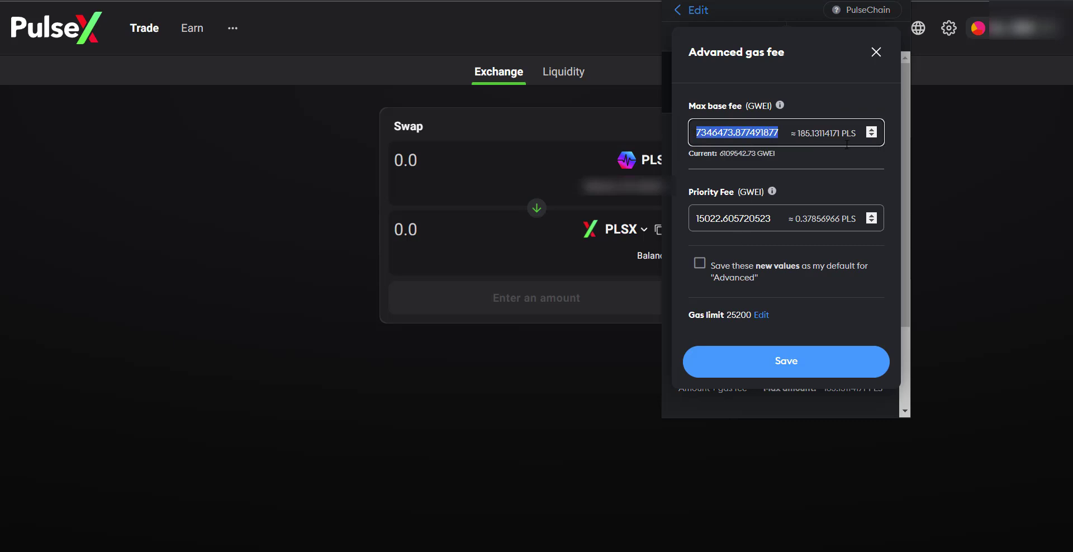
type("100000")
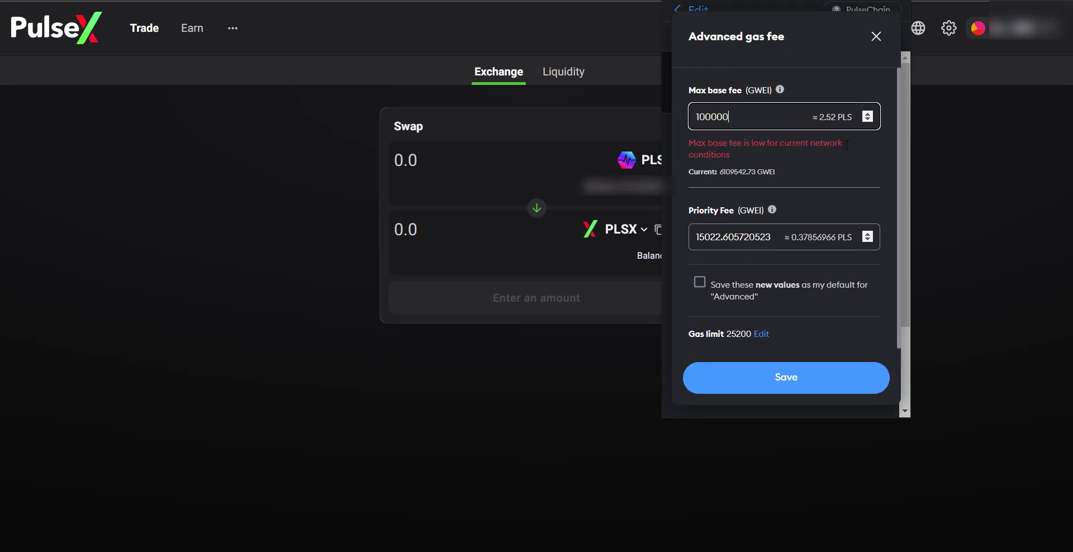
left_click_drag(695, 235, 803, 242)
type("100")
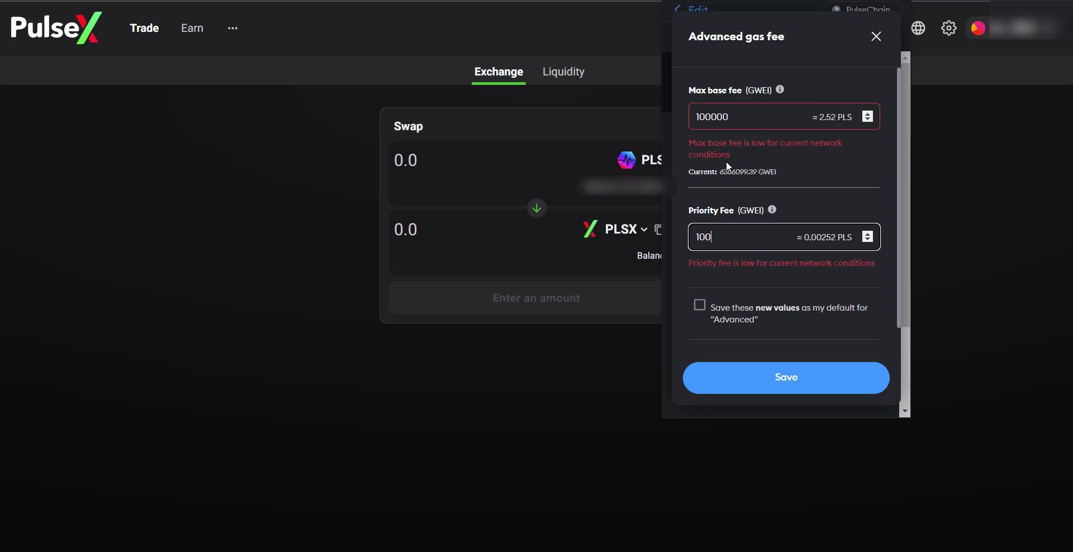
Rework the max base fee value through several trial entries.
left_click(740, 117)
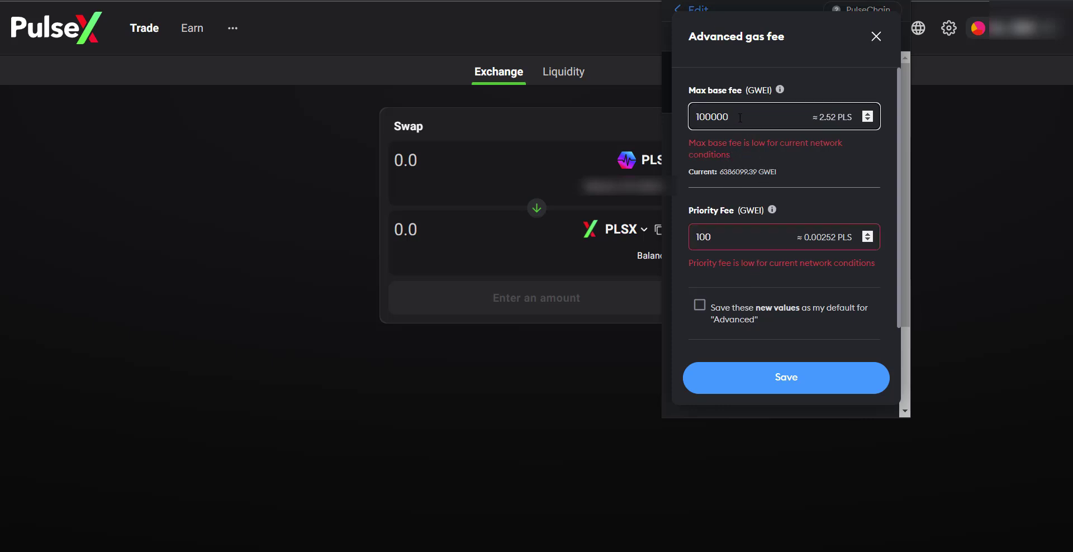
type("0")
type("00")
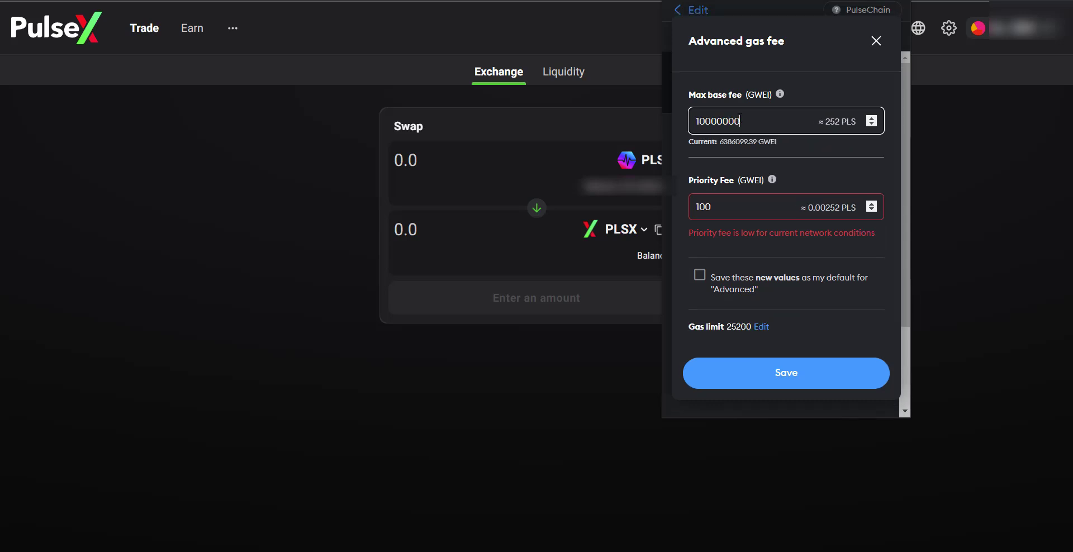
key("BackSpace")
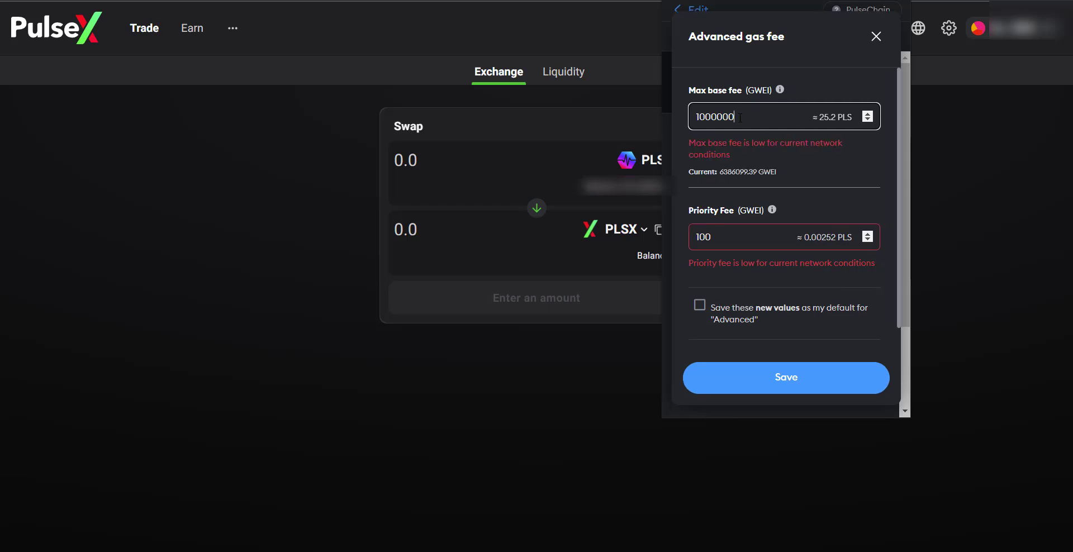
key("BackSpace")
key("BackSpace")
key("BackSpace")
key("BackSpace")
key("BackSpace")
key("BackSpace")
key("BackSpace")
type("050000")
type("00")
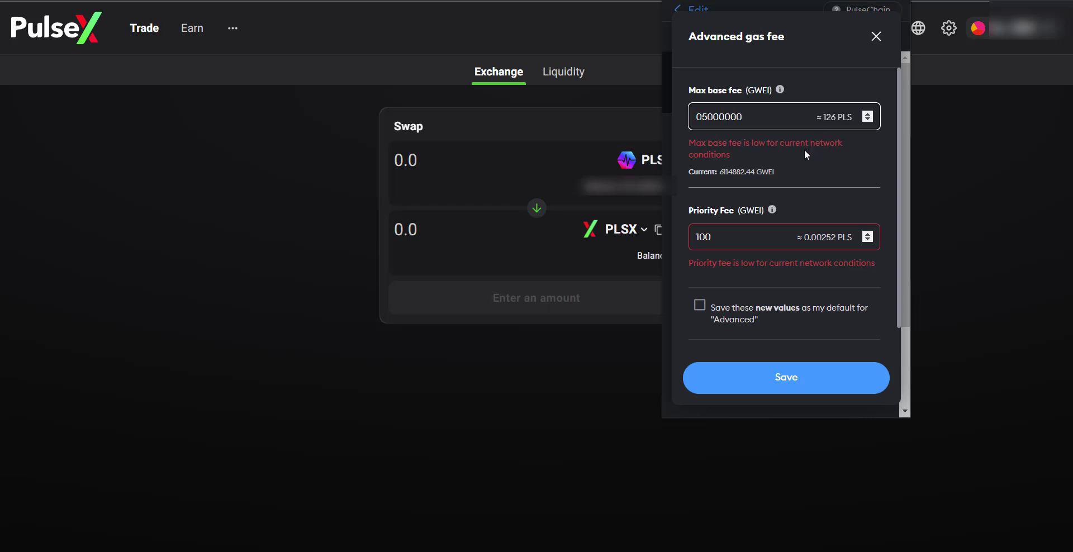
key("BackSpace")
key("BackSpace")
key("BackSpace")
key("BackSpace")
key("BackSpace")
type("7")
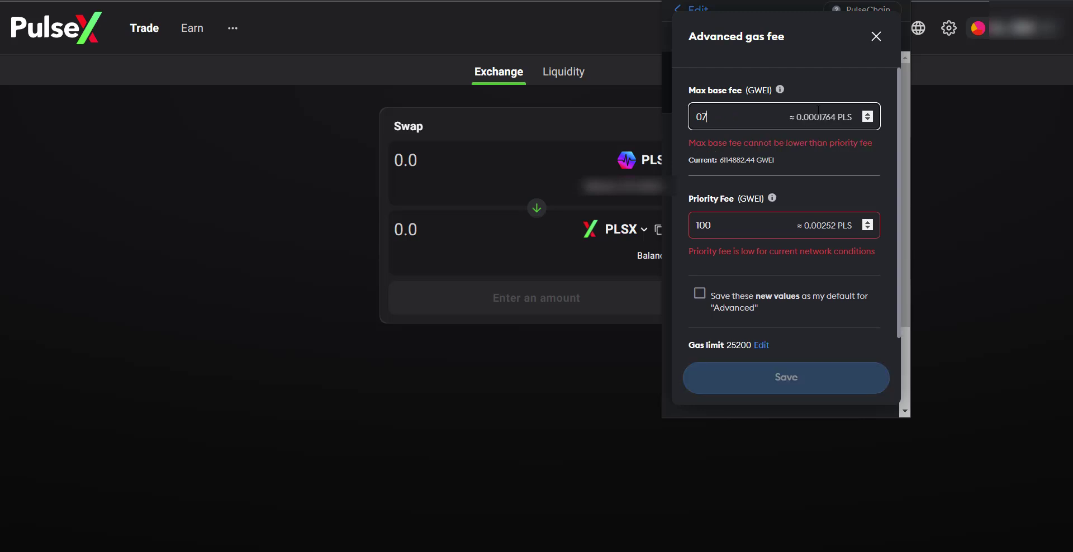
type("000000")
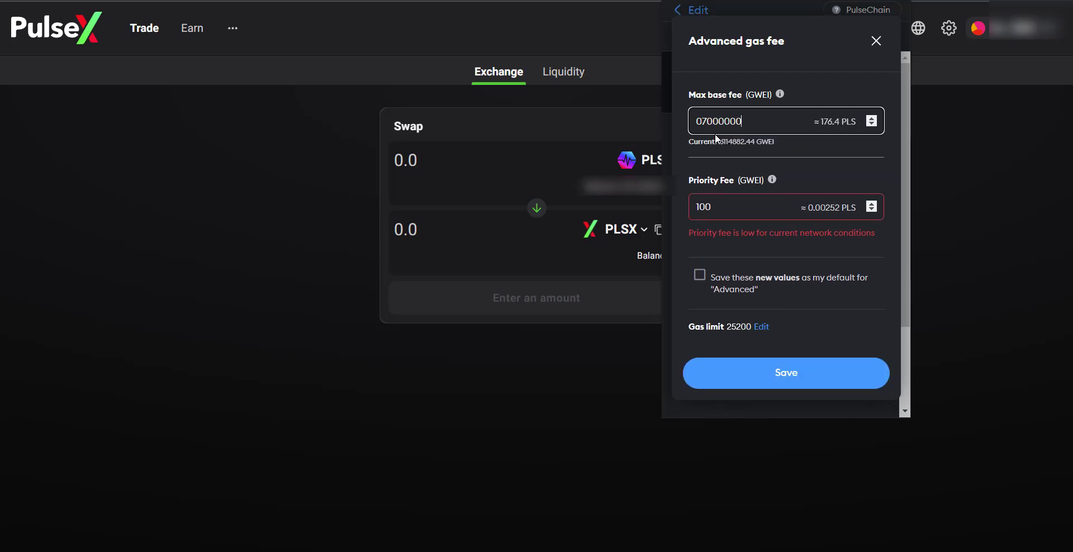
key("Left")
key("Left")
key("Left")
key("BackSpace")
type("6")
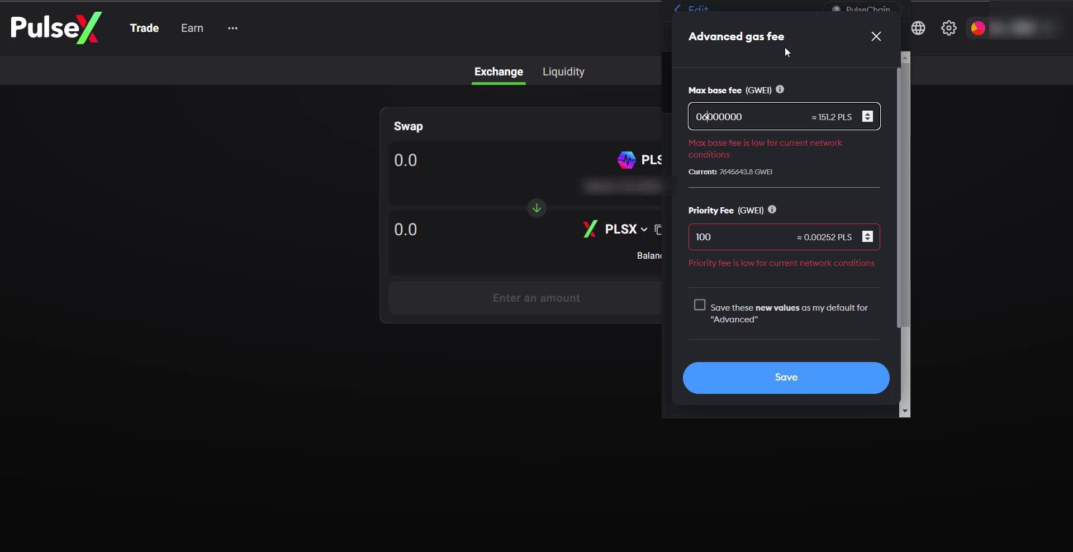
Finish the max base fee at 10000000 GWEI and set the priority fee to 100000 GWEI.
key("BackSpace")
type("7")
key("BackSpace")
type("8")
key("BackSpace")
key("BackSpace")
type("10")
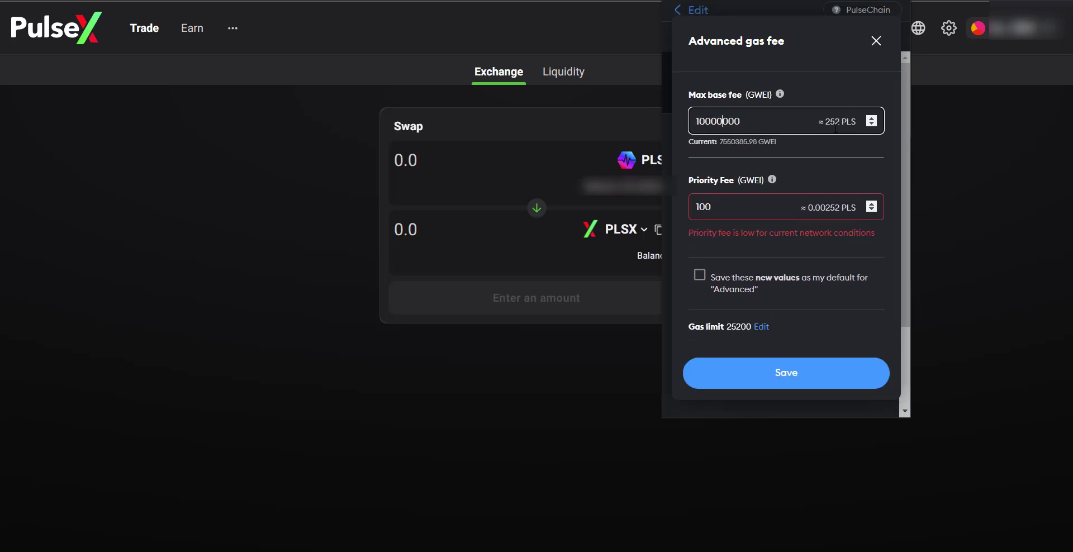
left_click(726, 211)
left_click_drag(727, 209, 694, 208)
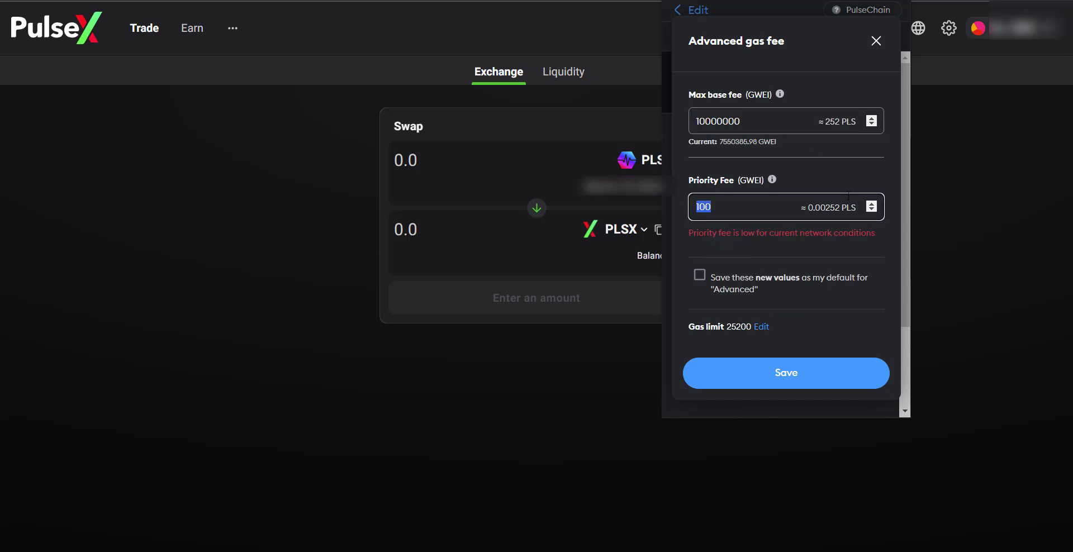
type("100000")
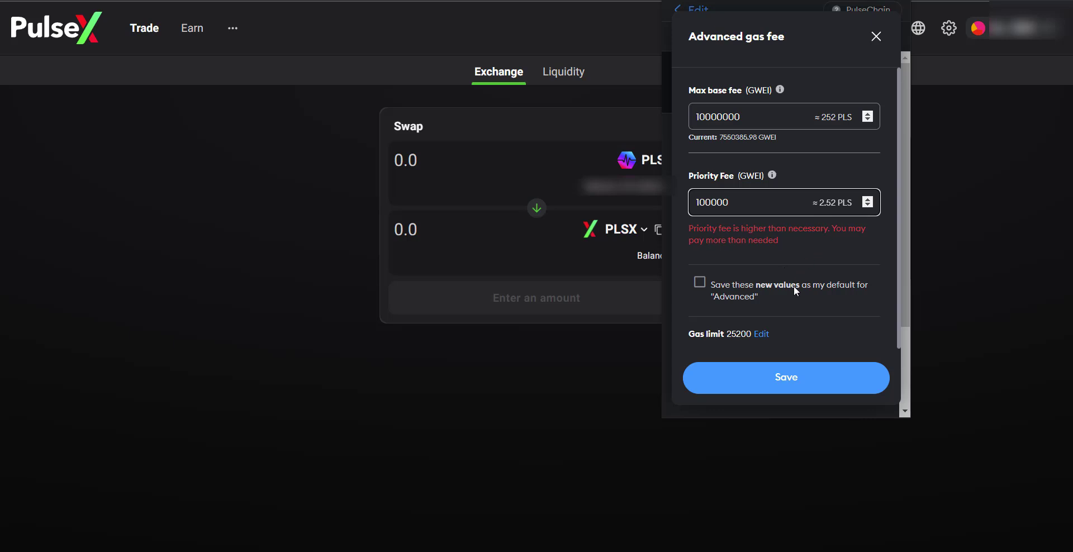
Save the gas fees, enter custom nonce 1951, and verify the stuck swap's nonce is 1951.
left_click(807, 378)
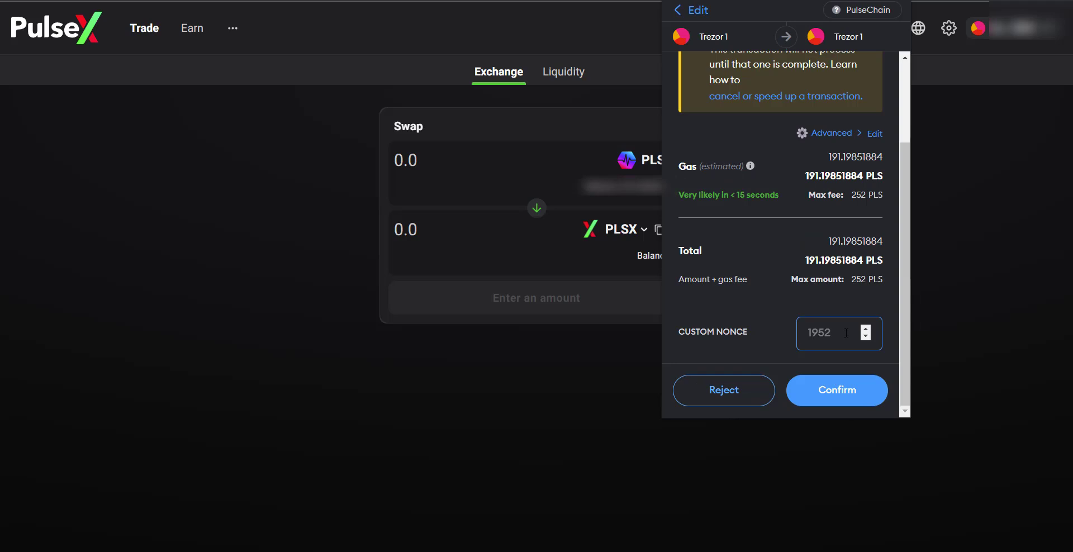
type("19")
type("51")
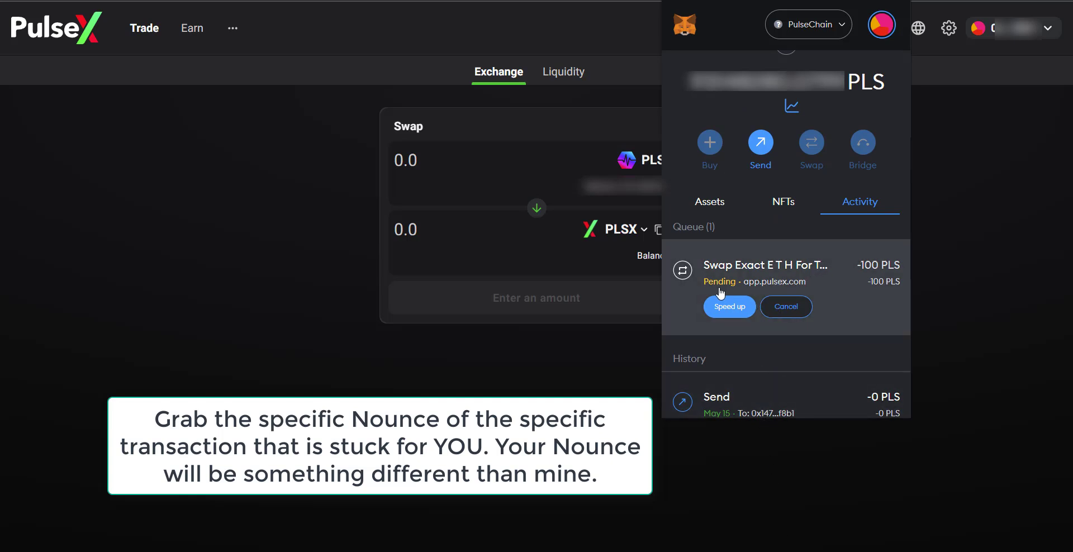
left_click(839, 316)
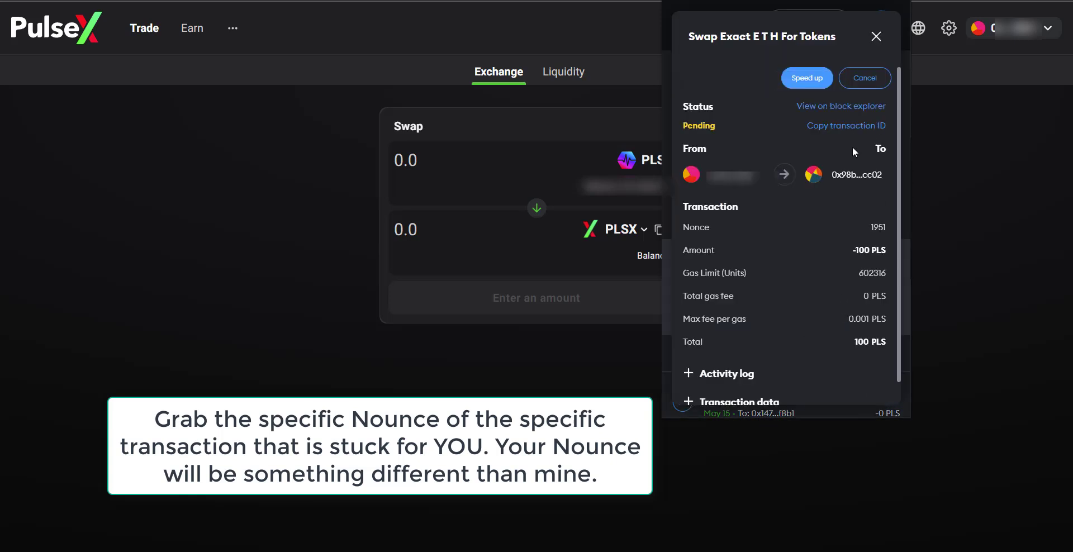
left_click(875, 37)
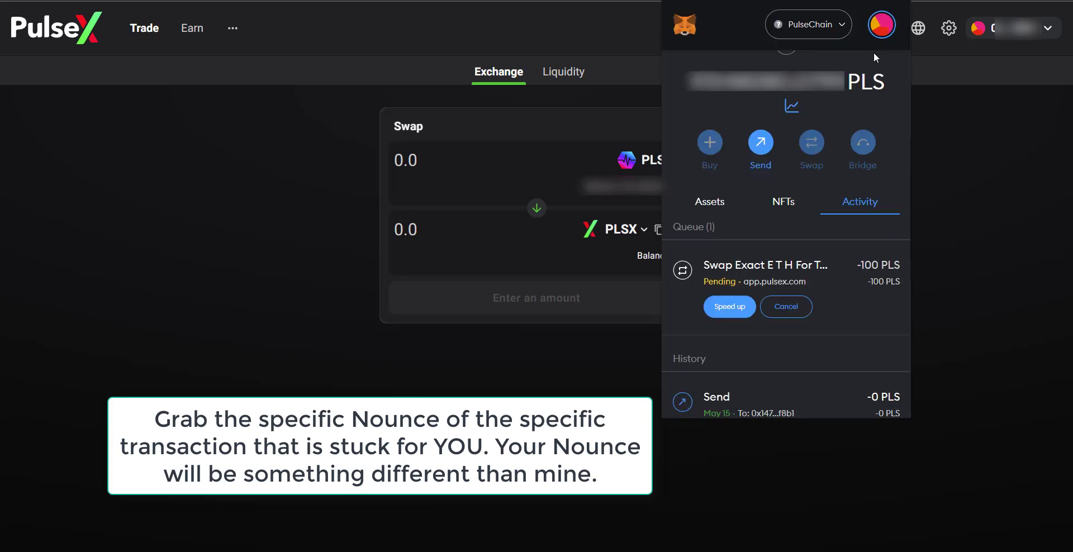
Start a new PLS send to the account's own address and reach its gas settings.
left_click(767, 146)
left_click(792, 209)
left_click(861, 396)
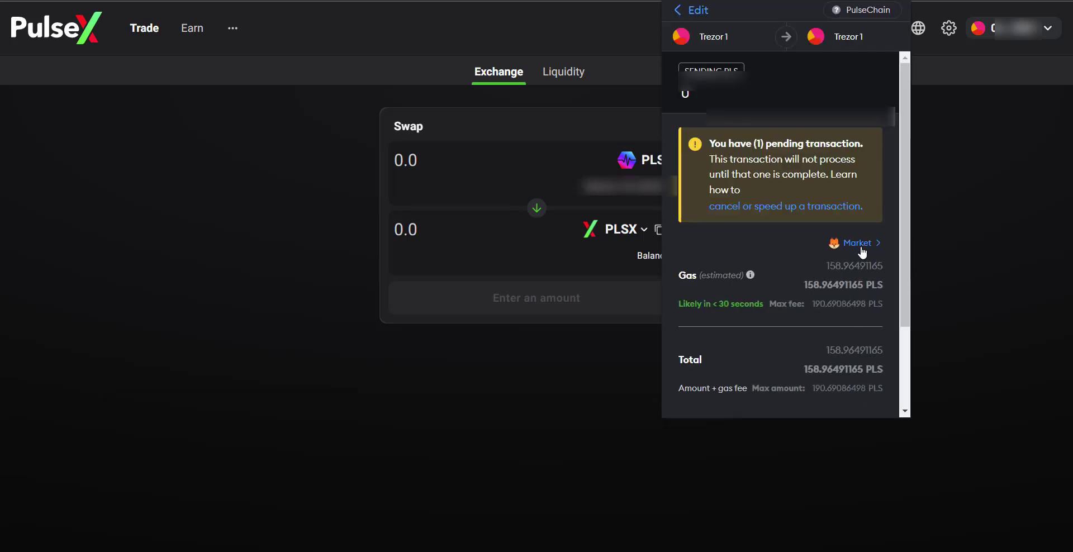
left_click(861, 246)
left_click(743, 230)
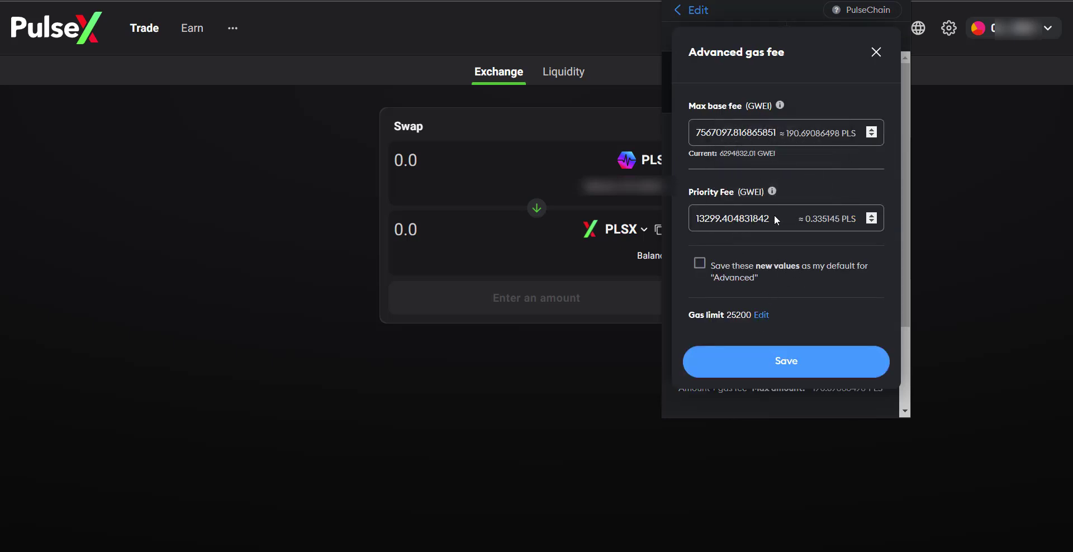
Keep the advanced gas fees, enter the custom nonce, and confirm the self-send.
left_click(772, 366)
scroll(804, 353, "down", 2)
left_click(835, 334)
type("1")
left_click(823, 394)
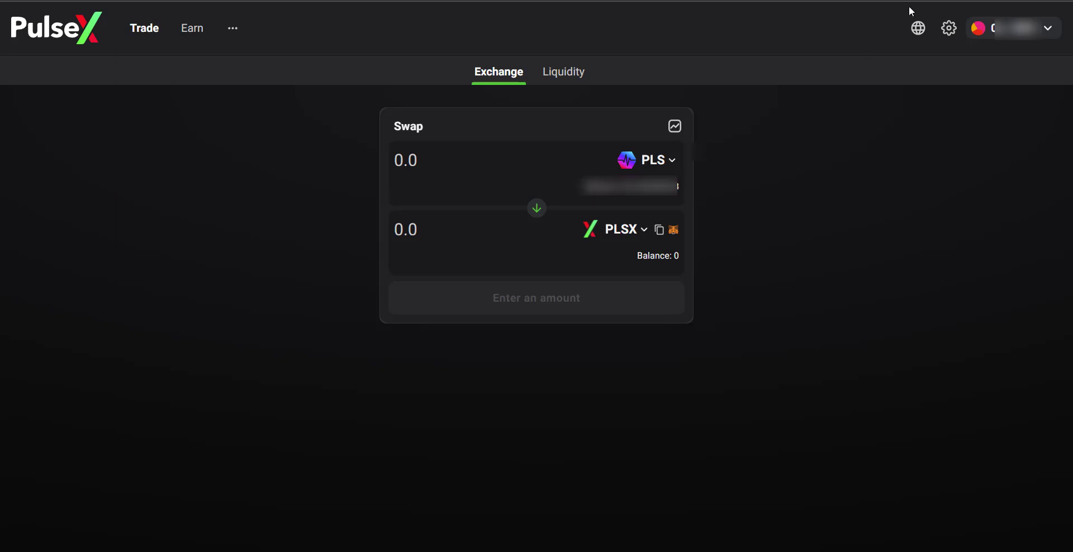
After Trezor signing, reopen MetaMask to check the transactions' status.
left_click(909, 6)
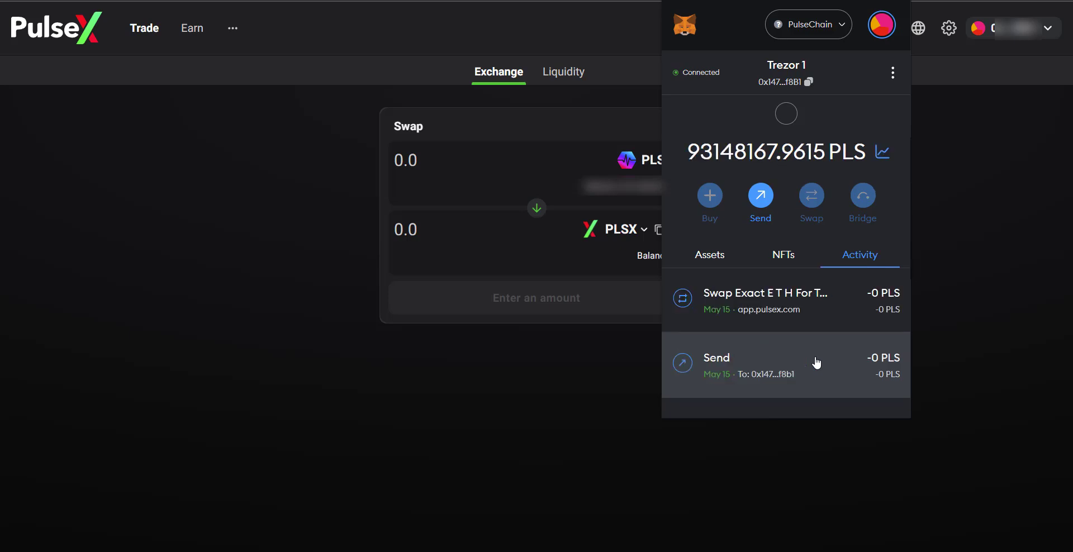
Close the MetaMask popup once both transactions show confirmed.
left_click(532, 414)
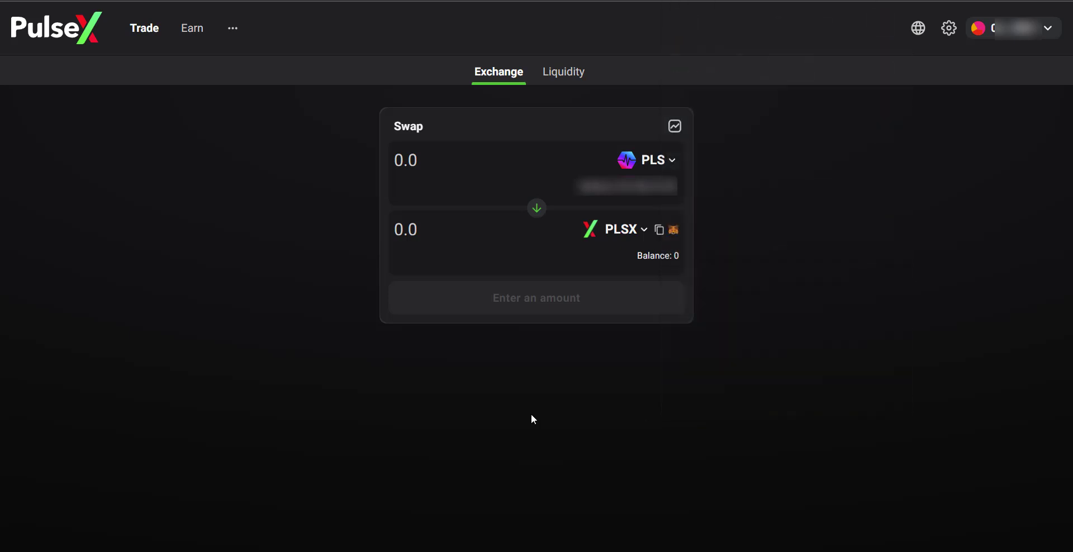